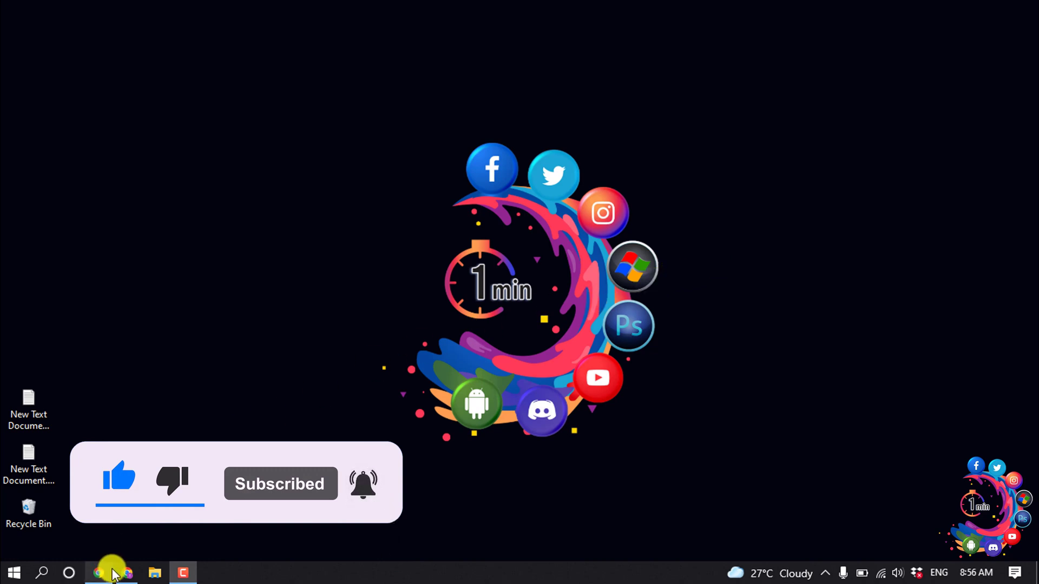
Open the Squarespace site in Chrome and start editing the Home page.
left_click(127, 573)
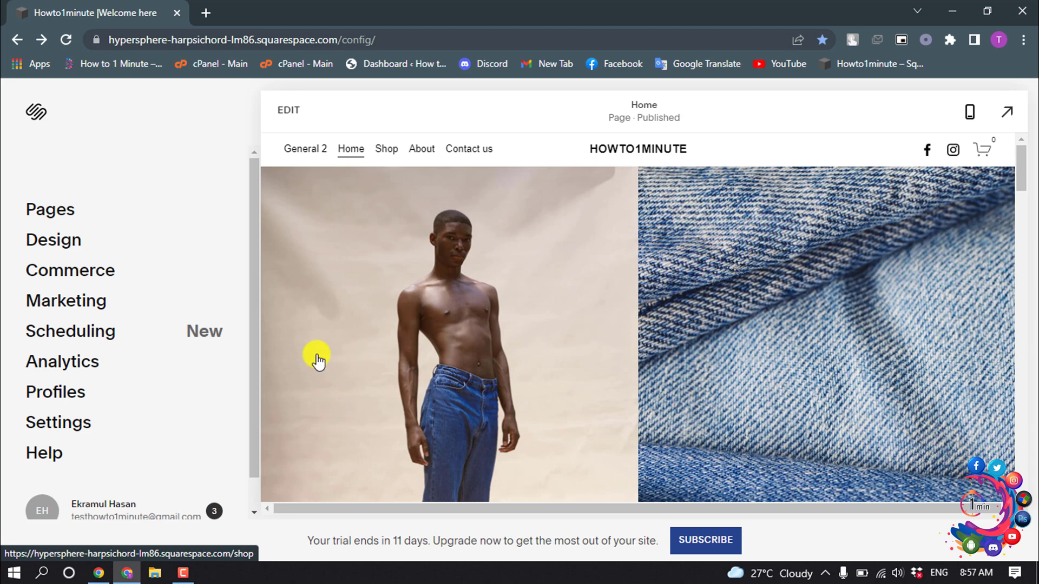
left_click(291, 113)
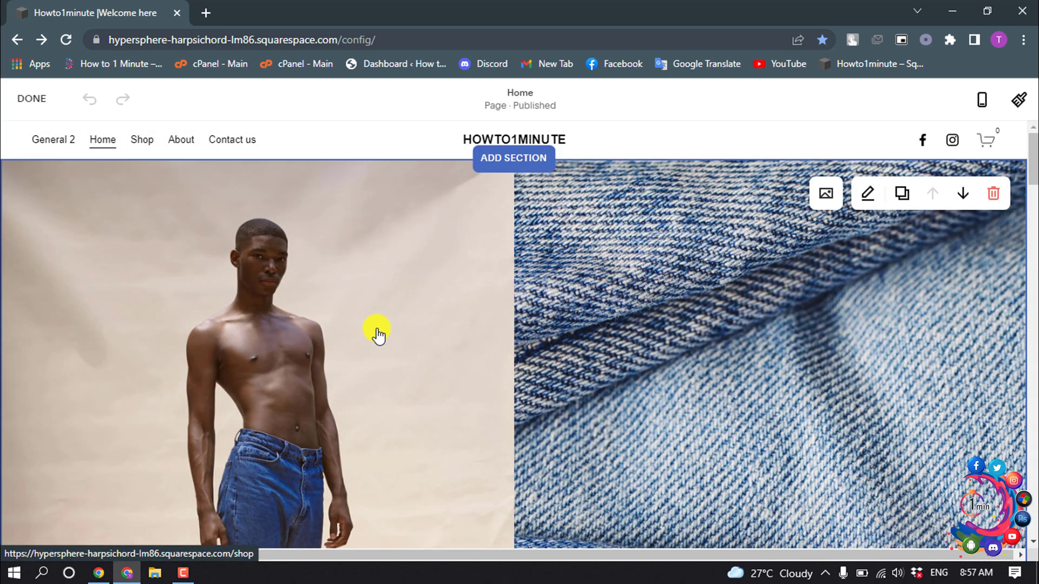
scroll(377, 329, "down", 5)
scroll(379, 324, "down", 5)
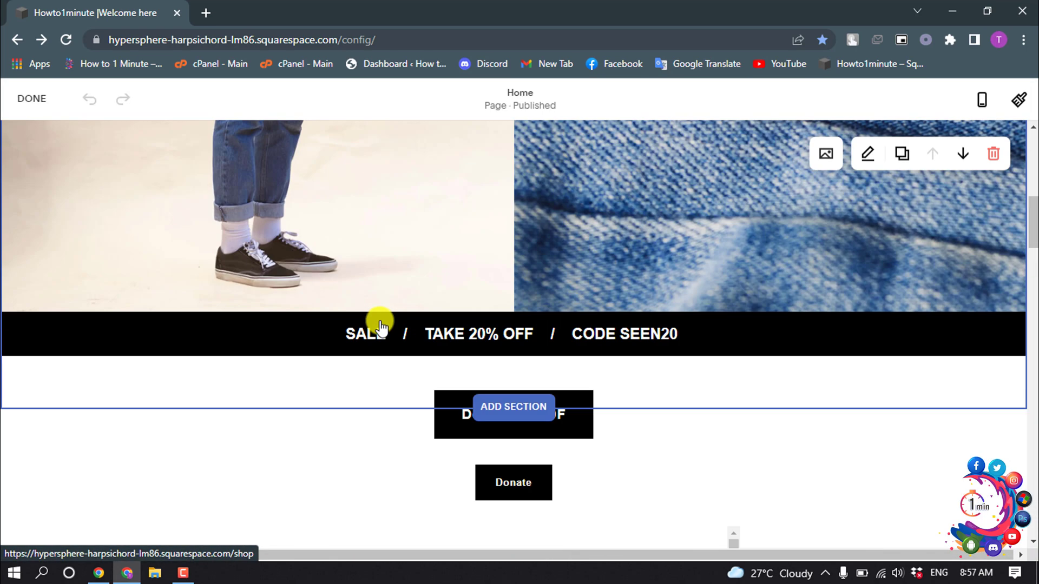
scroll(389, 325, "down", 5)
scroll(467, 318, "down", 2)
scroll(487, 292, "down", 5)
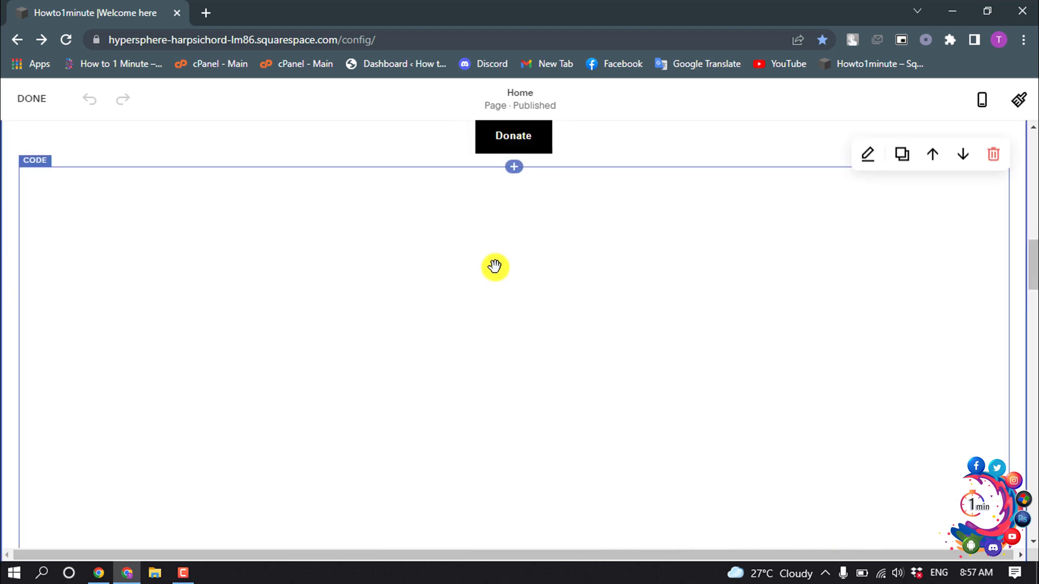
Search blocks for 'don' and drop the Donation block into the empty section below the existing Donate button.
left_click(516, 169)
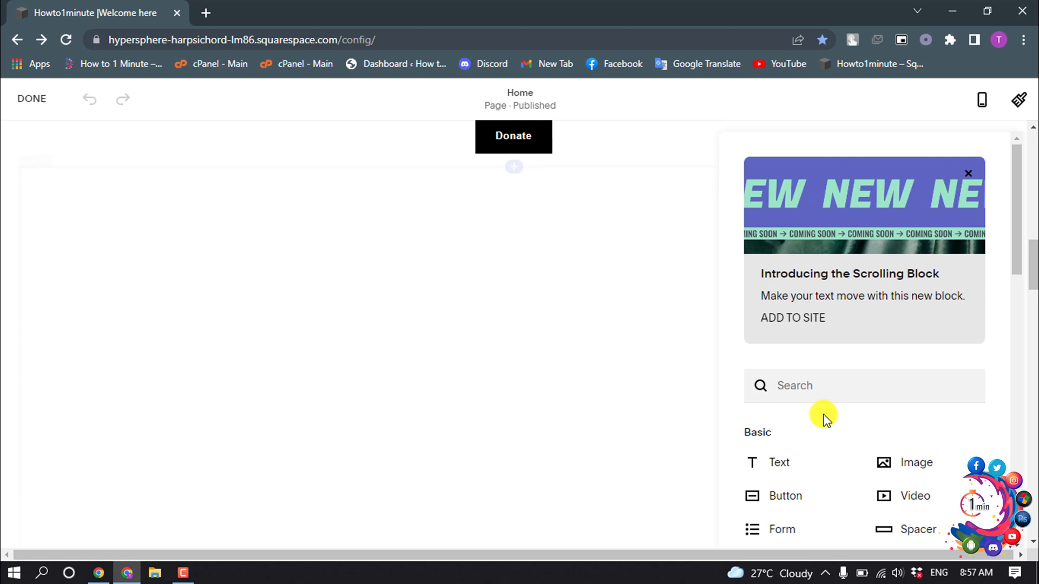
left_click(818, 386)
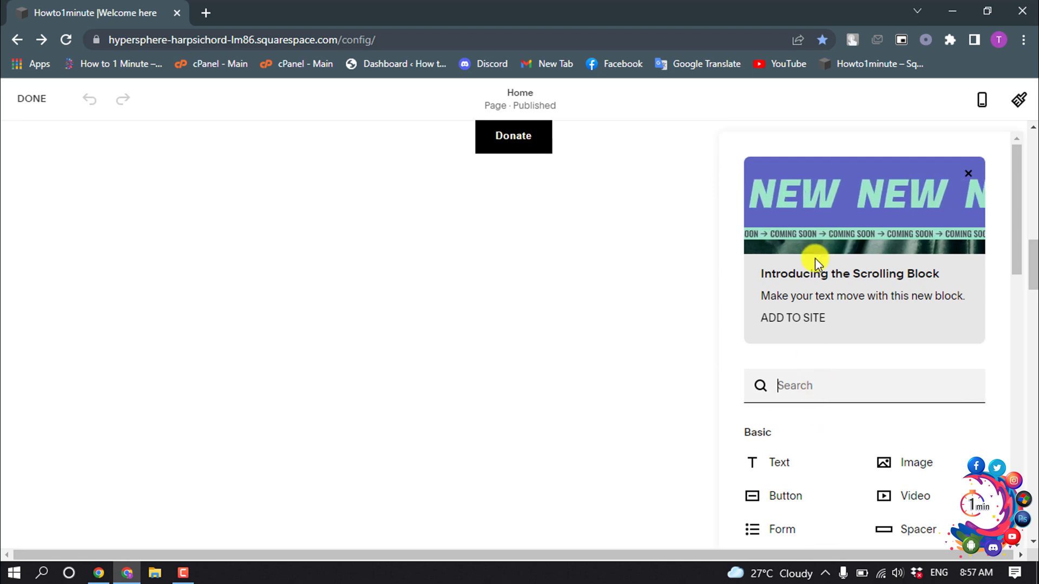
type("don")
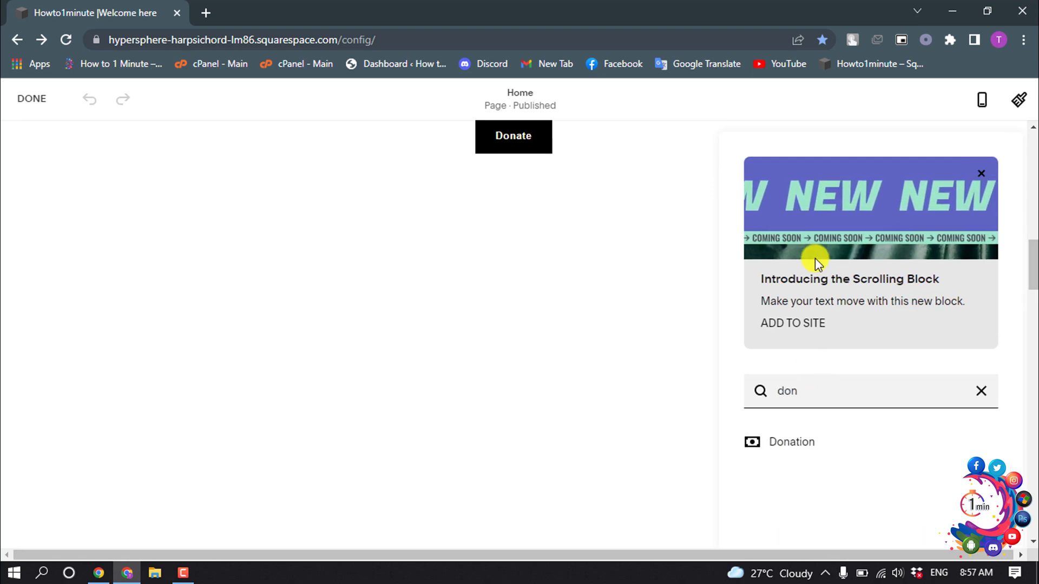
left_click(778, 446)
left_click_drag(806, 462, 448, 308)
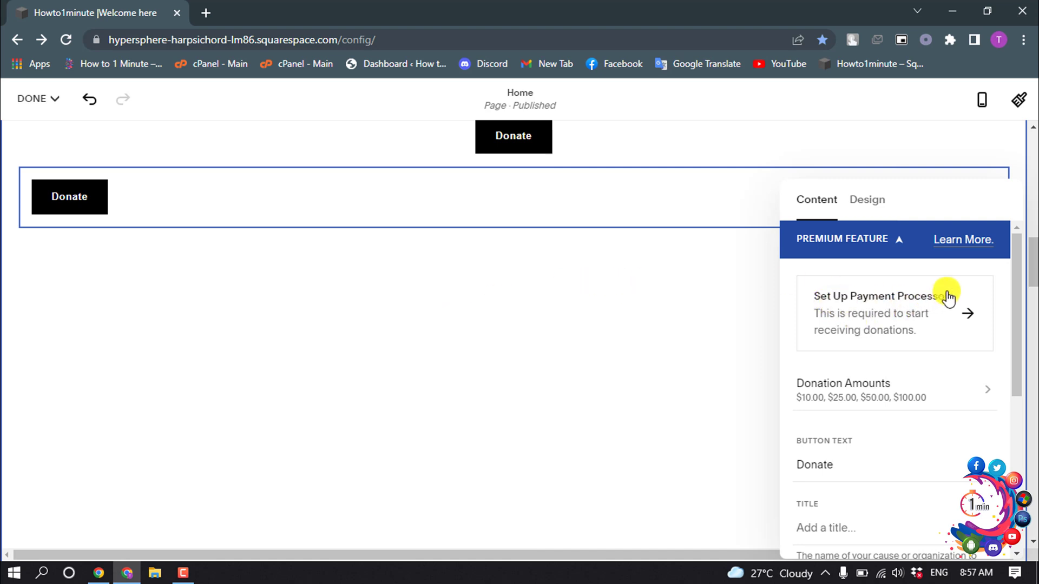
Save the page and go to the payment processor setup from the Donation block.
left_click(939, 307)
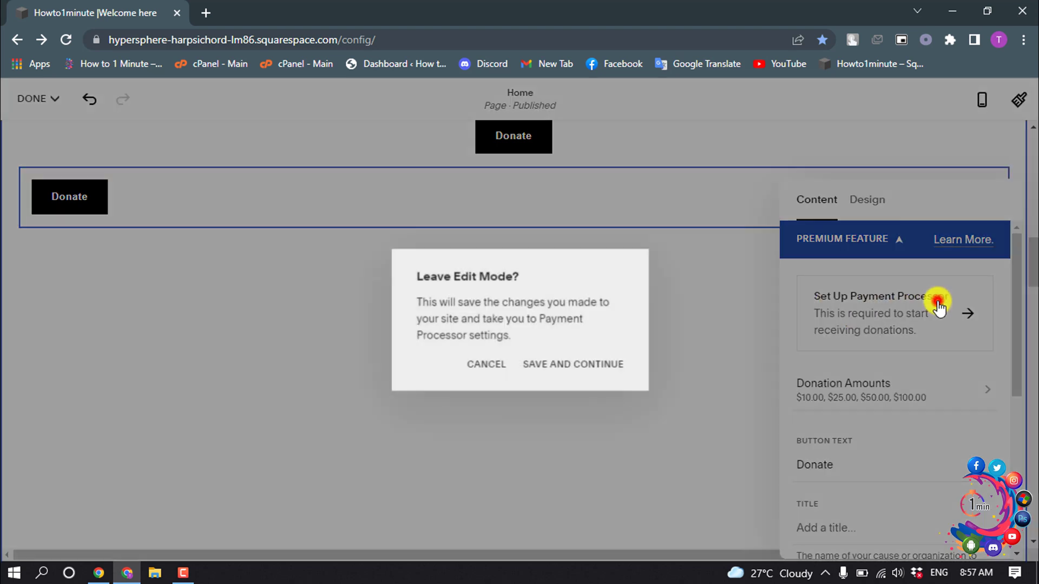
left_click(592, 370)
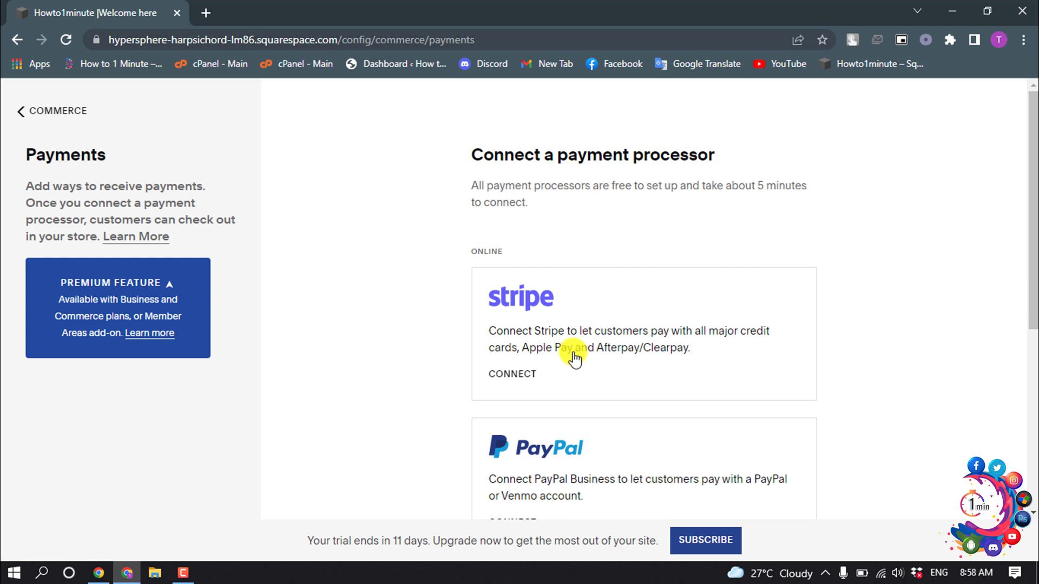
scroll(586, 362, "down", 3)
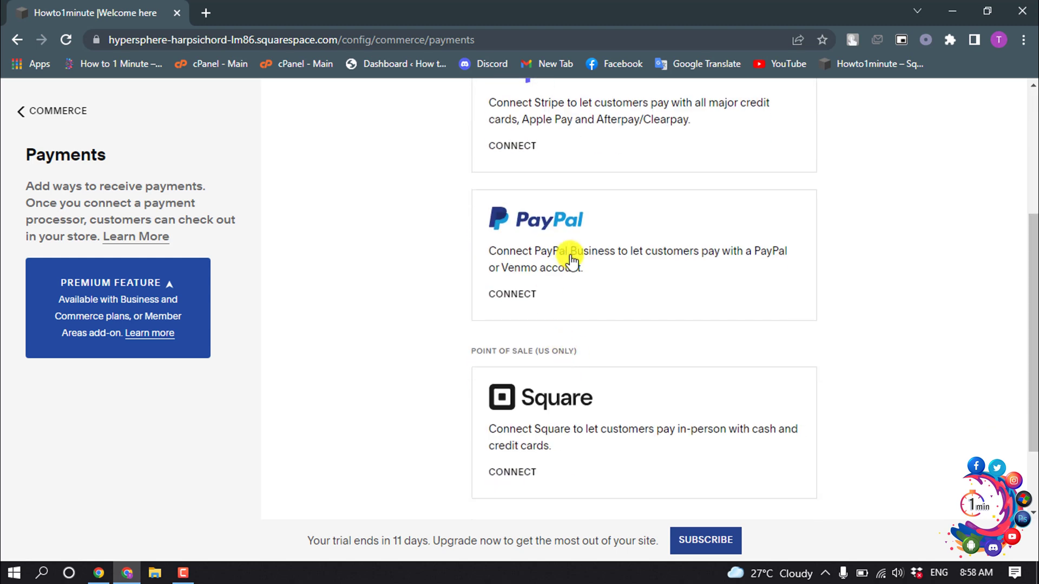
scroll(572, 260, "down", 1)
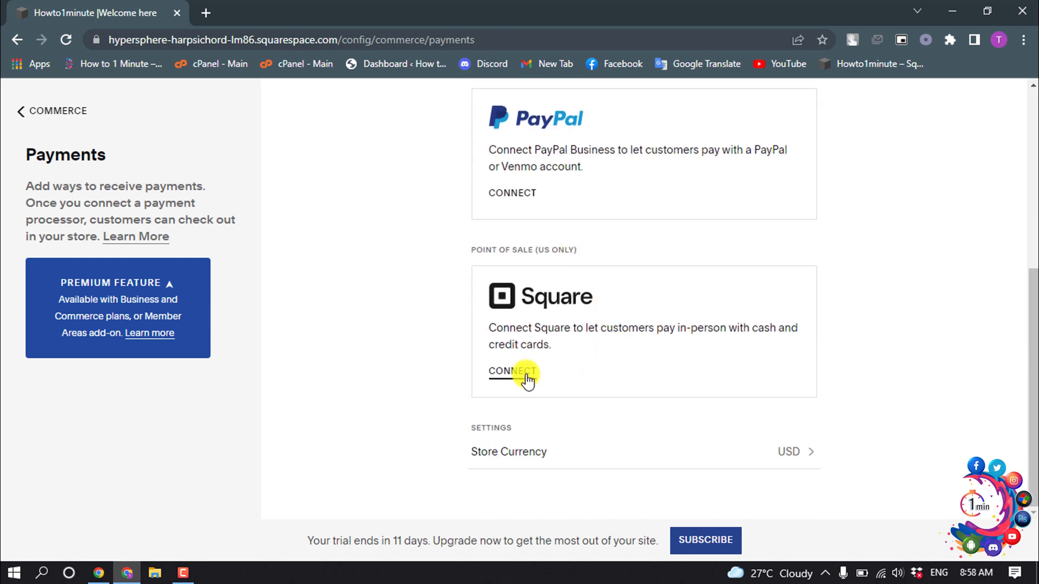
scroll(532, 375, "up", 1)
scroll(532, 375, "up", 3)
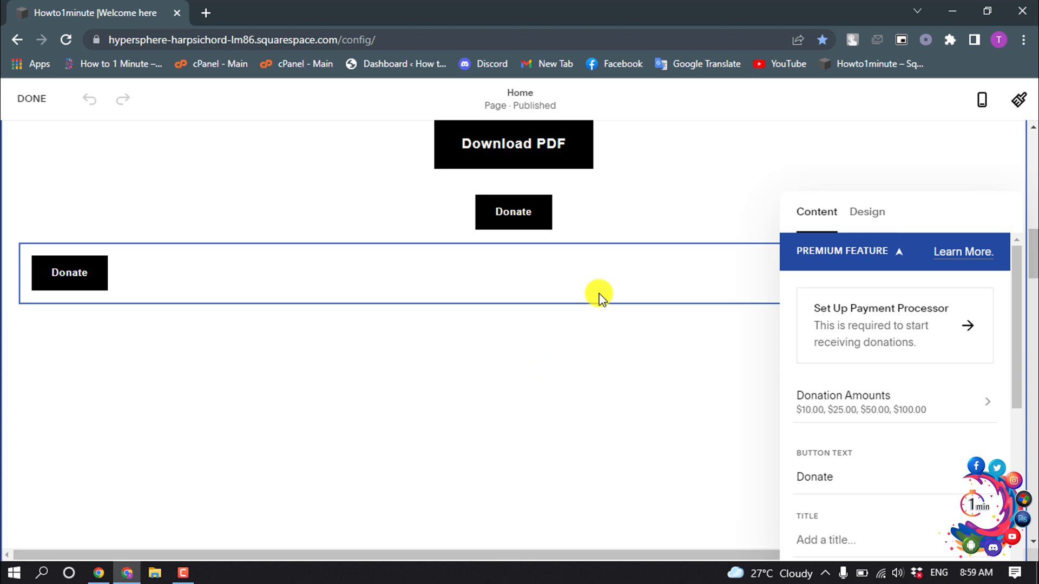
scroll(595, 296, "down", 2)
scroll(595, 296, "up", 1)
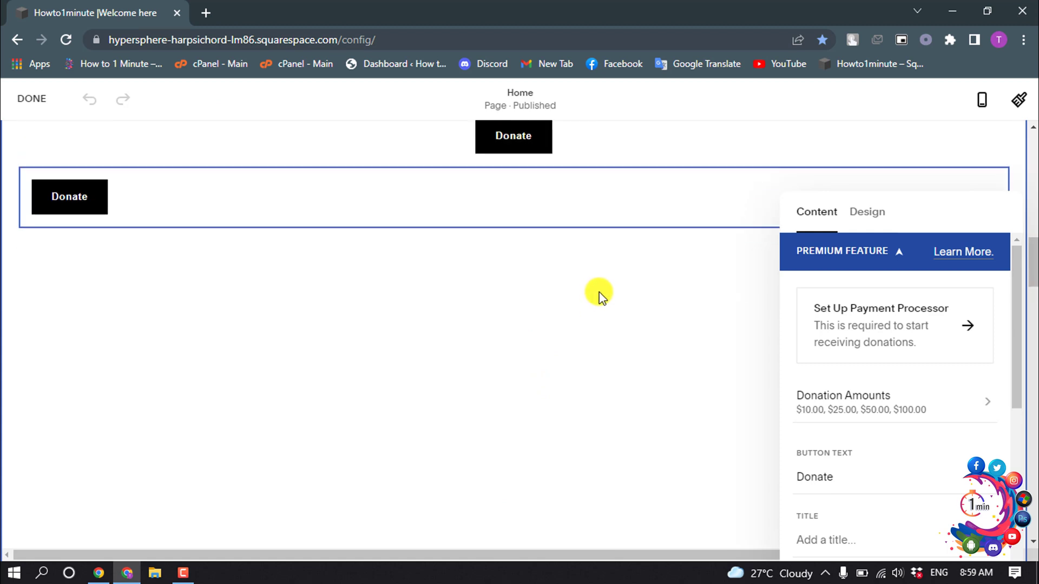
Add a $5 suggested amount beside the $10, $25, $50 and $100 donation options.
left_click(831, 410)
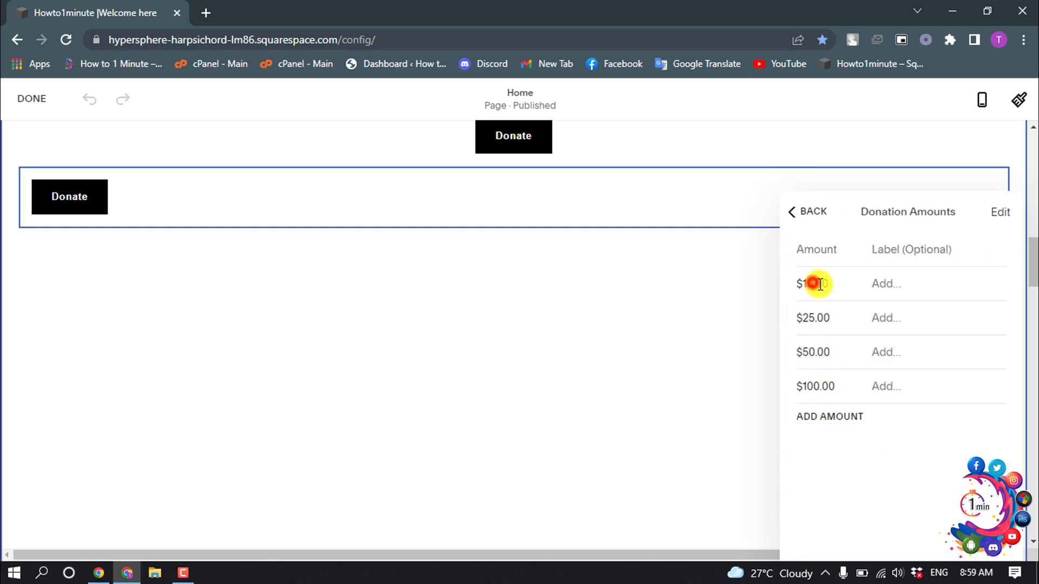
left_click(882, 285)
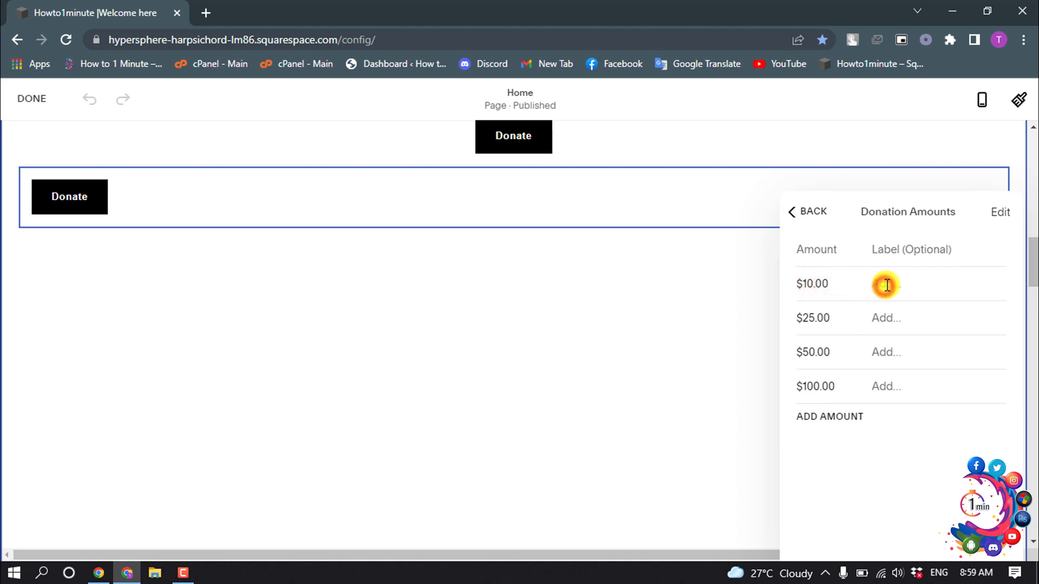
left_click(807, 422)
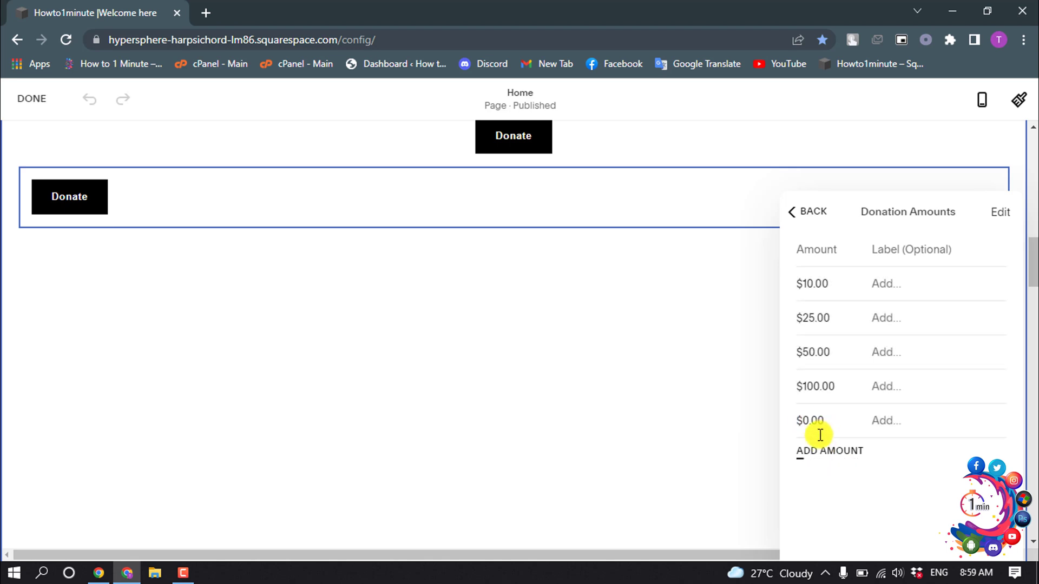
left_click_drag(826, 424, 801, 423)
type("5")
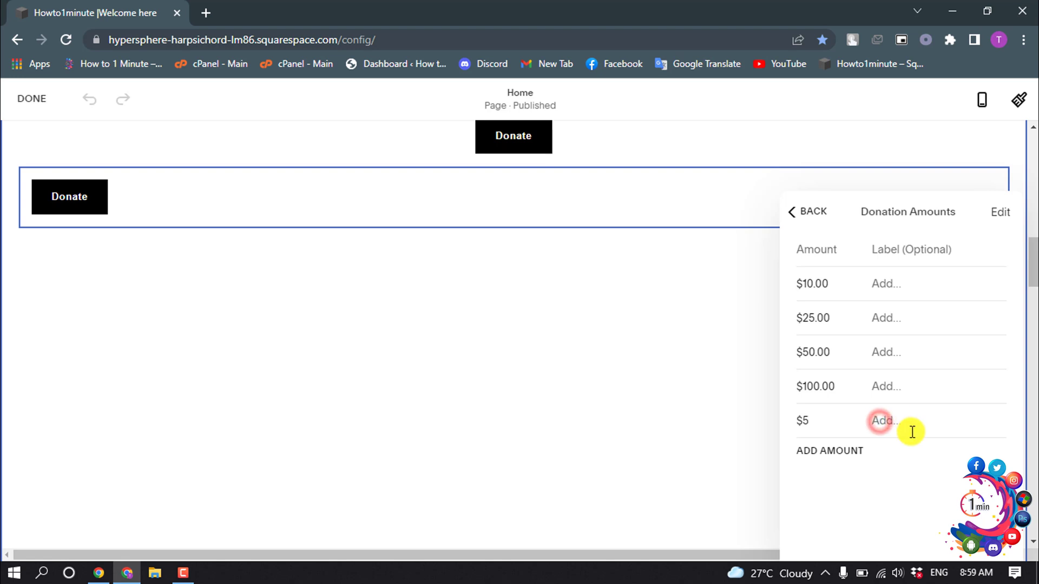
left_click(861, 495)
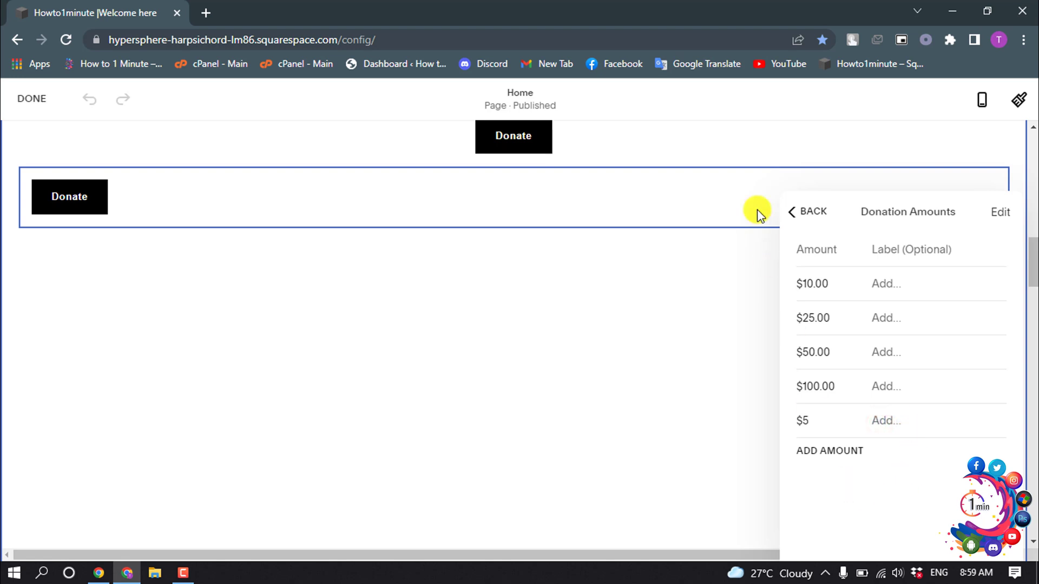
left_click(792, 214)
scroll(908, 424, "down", 1)
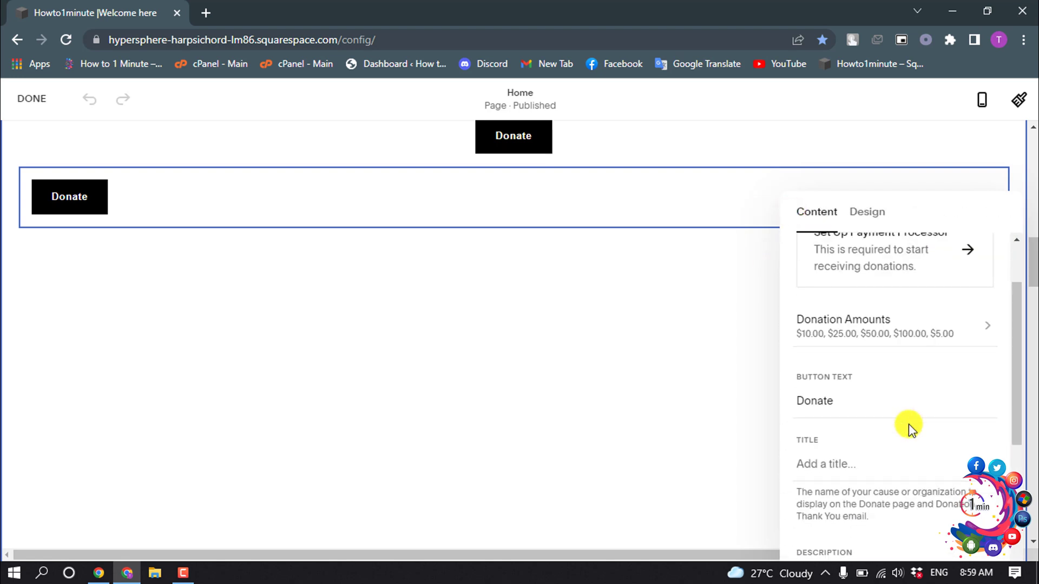
left_click(839, 400)
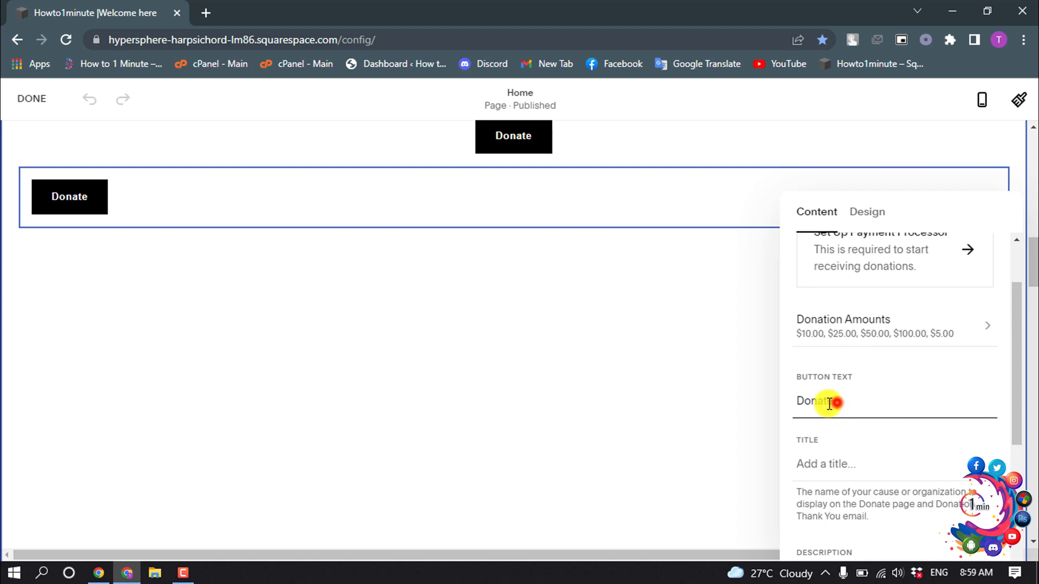
left_click_drag(832, 403, 795, 403)
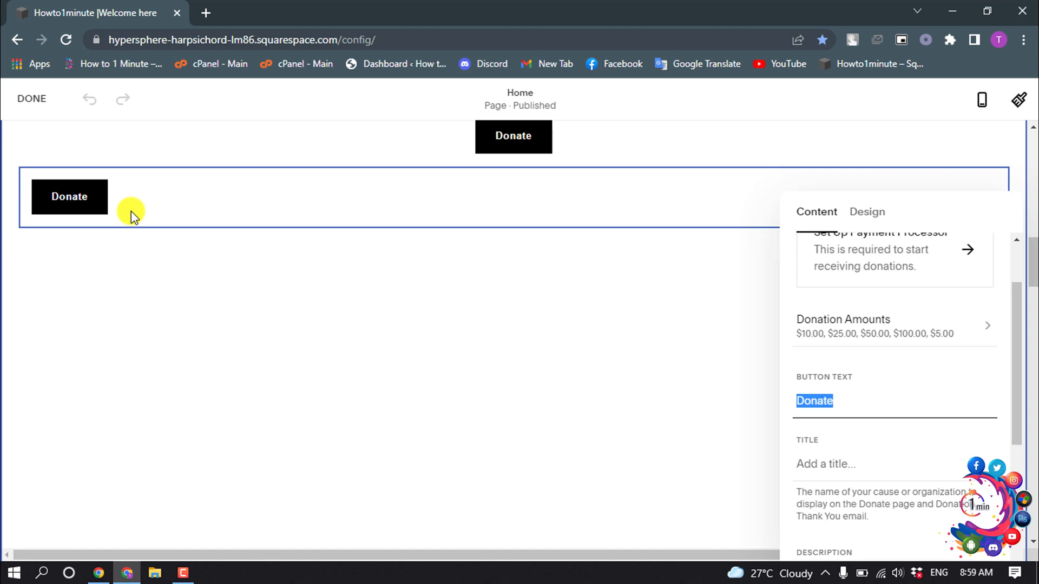
scroll(850, 399, "down", 1)
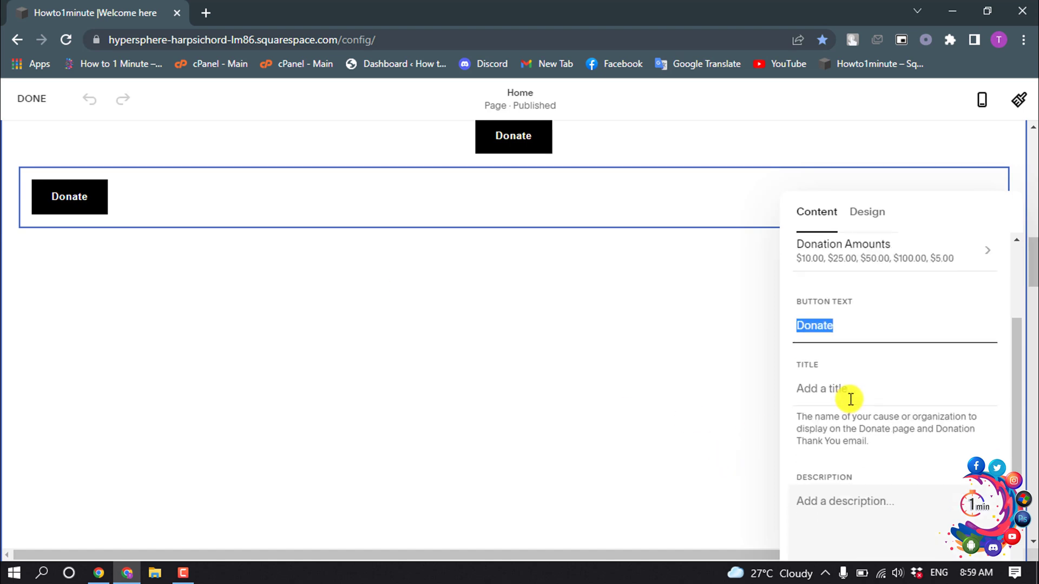
scroll(844, 357, "down", 1)
left_click(866, 310)
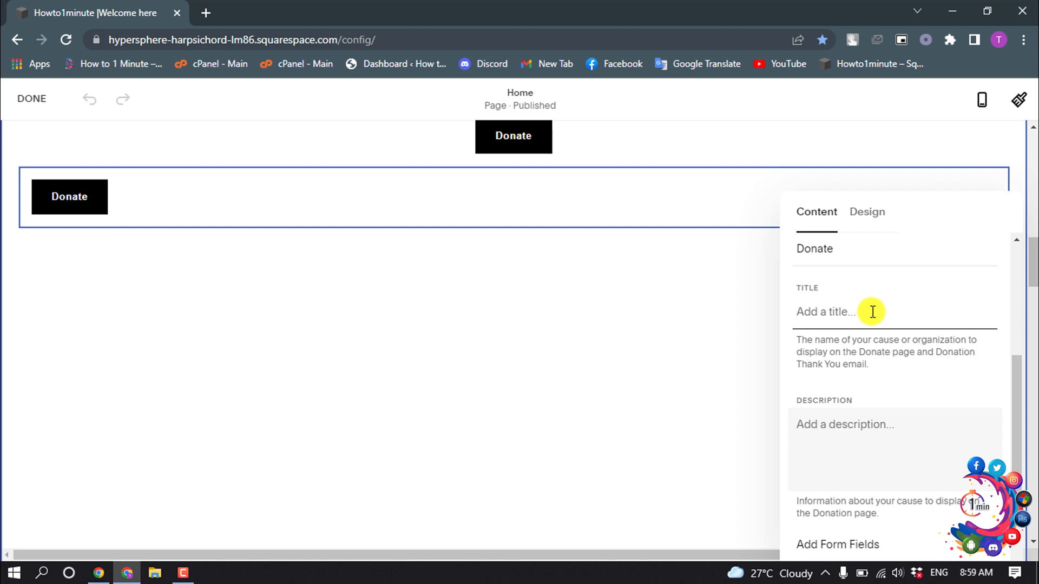
scroll(873, 312, "down", 1)
left_click(826, 364)
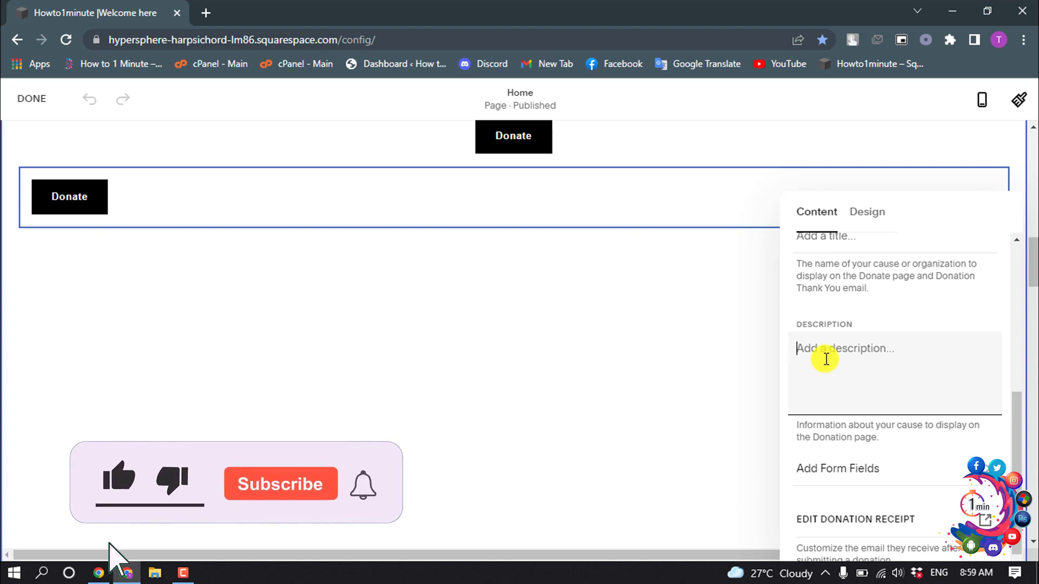
scroll(826, 359, "down", 1)
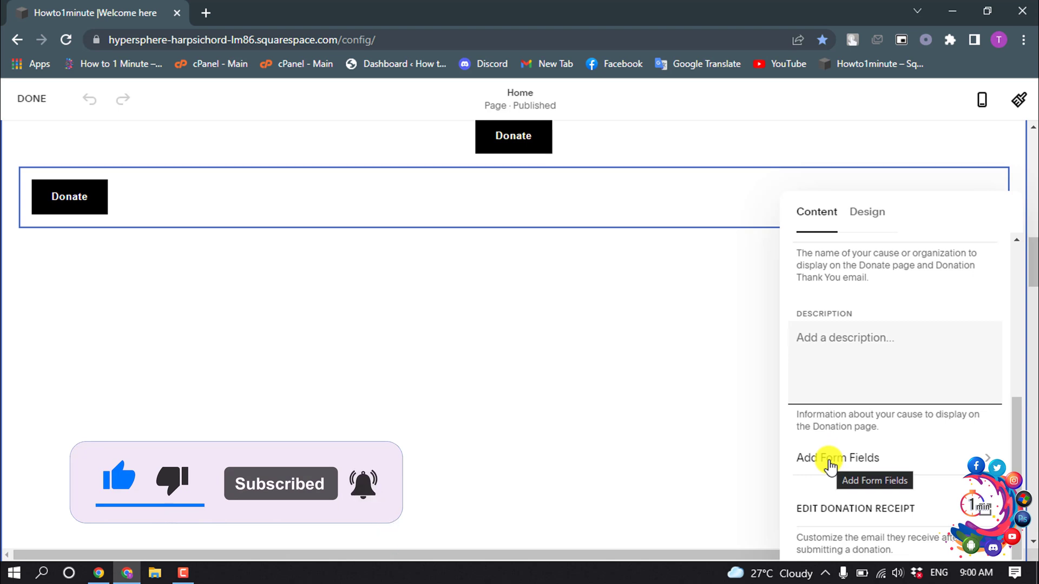
left_click(829, 459)
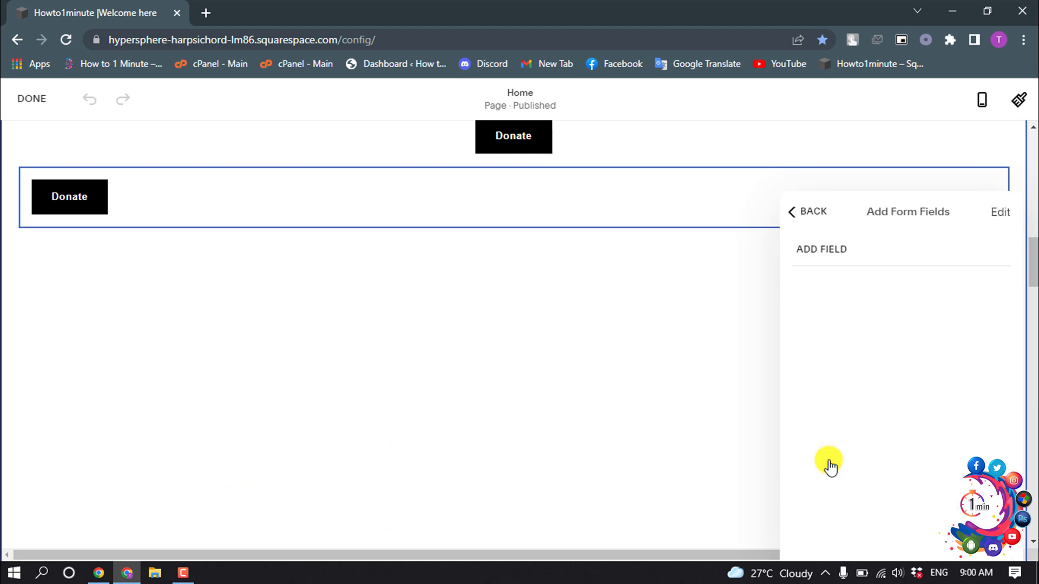
left_click(842, 259)
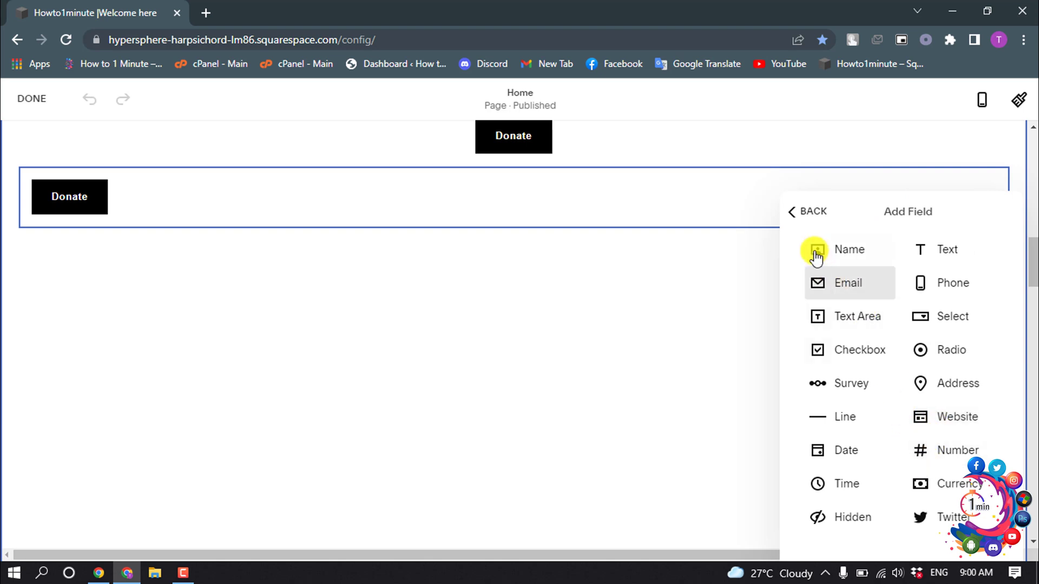
left_click(795, 212)
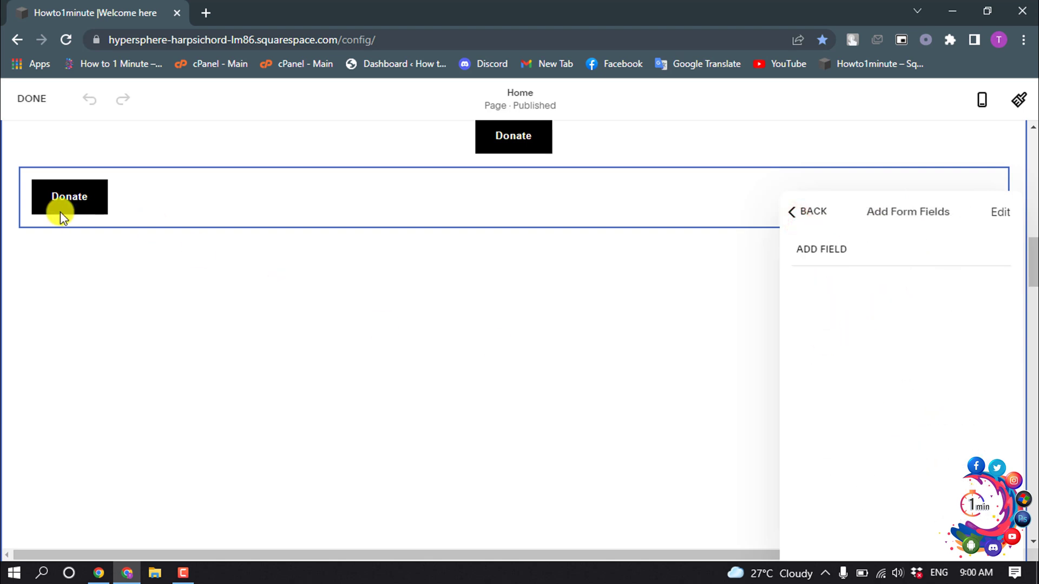
left_click(815, 212)
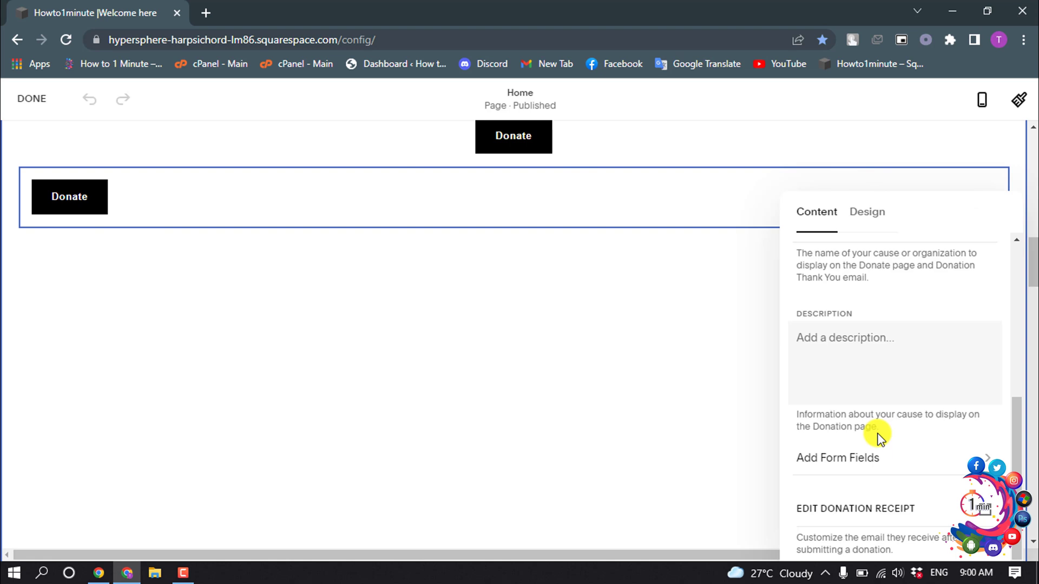
scroll(877, 365, "up", 5)
In the Design settings, try center and right Button Alignment, then return the Donate button to left.
left_click(869, 212)
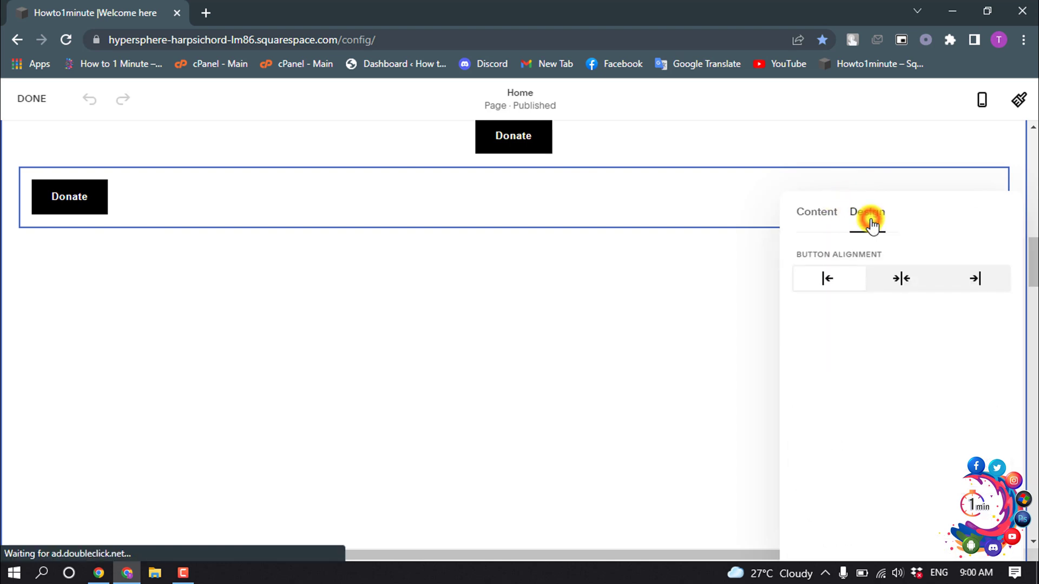
left_click(896, 280)
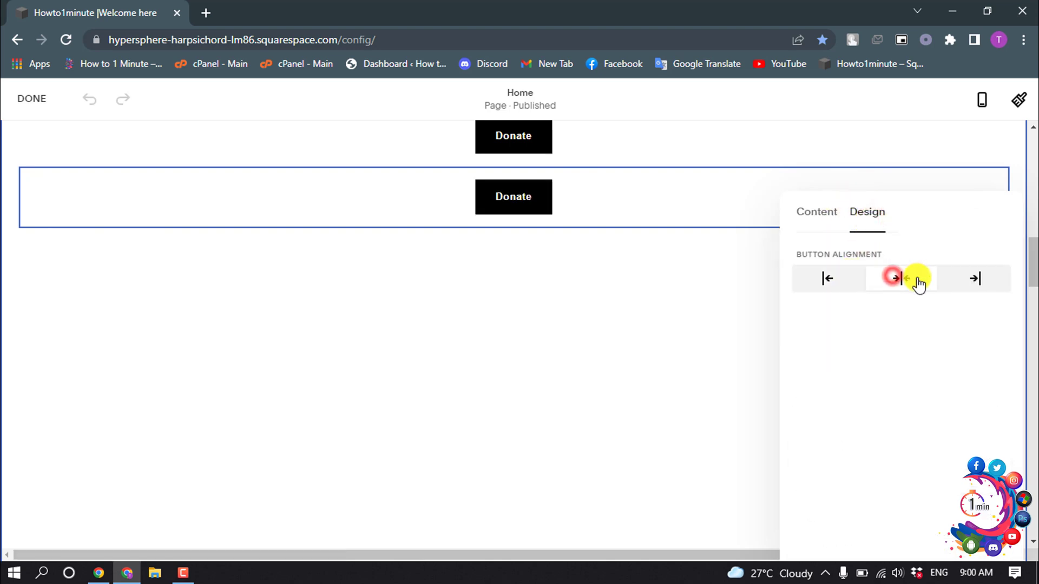
left_click(979, 279)
left_click(825, 284)
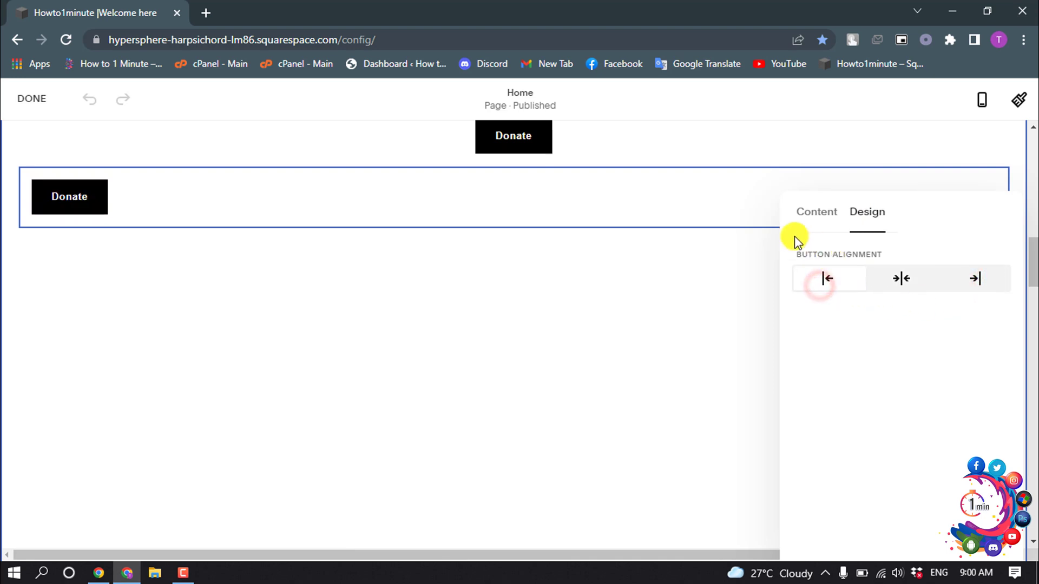
Leave the editor, open the Donate button's checkout form and place the cursor in Email.
left_click(33, 101)
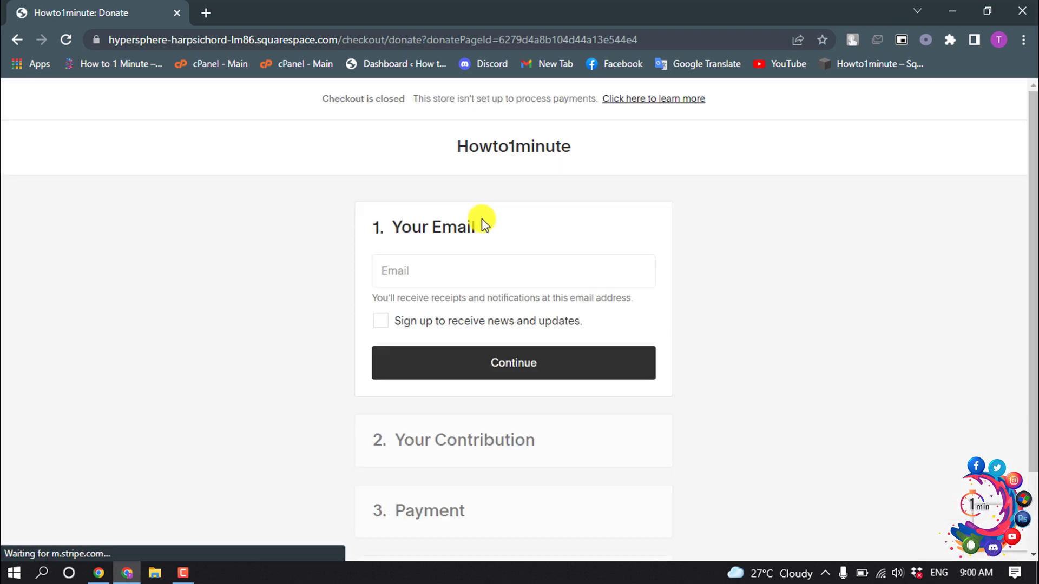
left_click(18, 39)
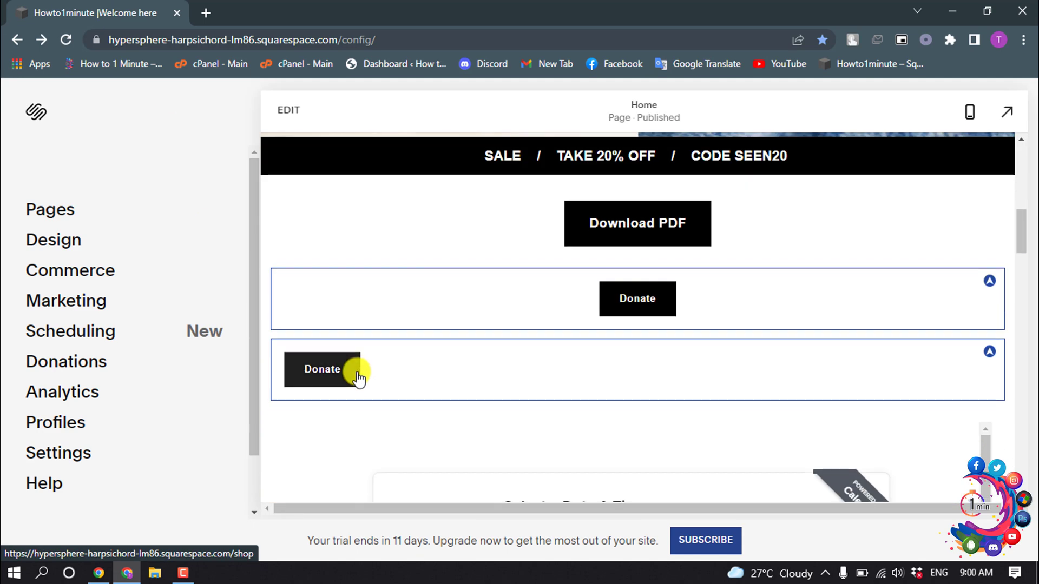
left_click(339, 371)
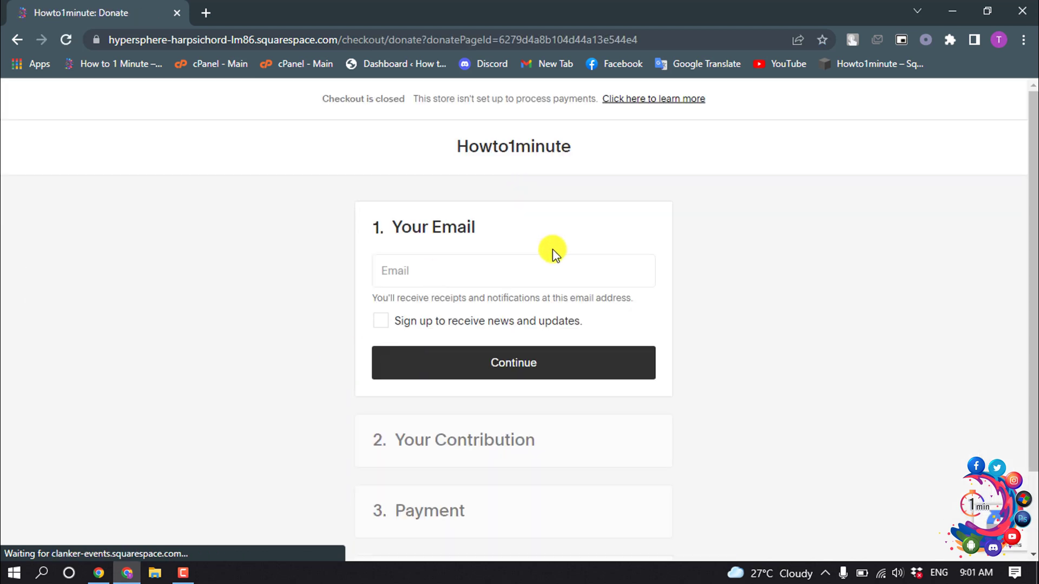
scroll(553, 249, "down", 1)
scroll(553, 249, "up", 1)
left_click(431, 258)
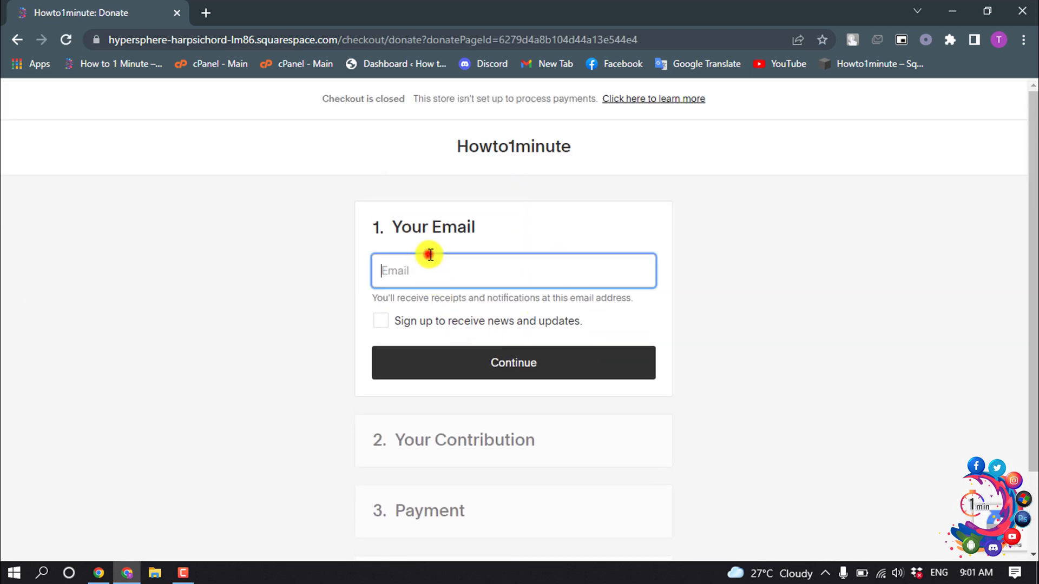